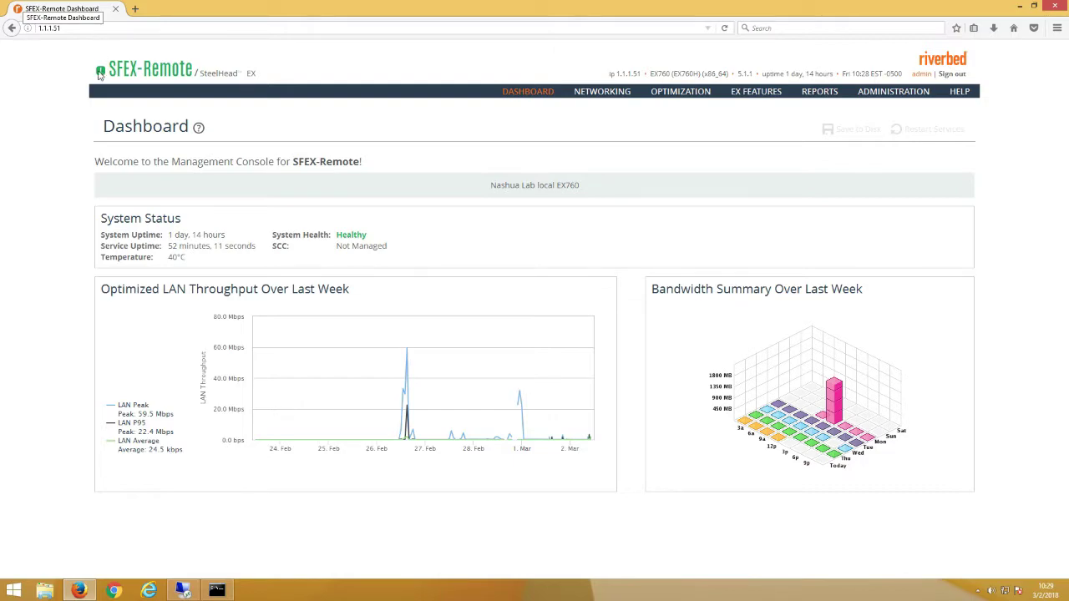
- Open Alarm Status for SFEX-Remote, where the Domain Authentication Alert needs attention
{"action": "left_click", "coordinate": [101, 73]}
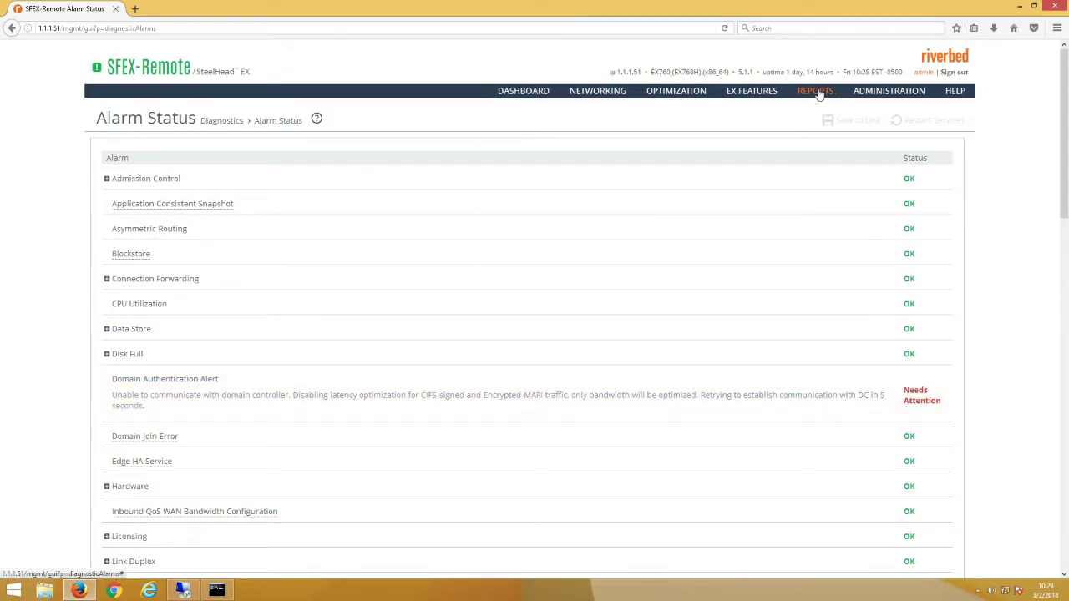
{"action": "mouse_move", "coordinate": [819, 94]}
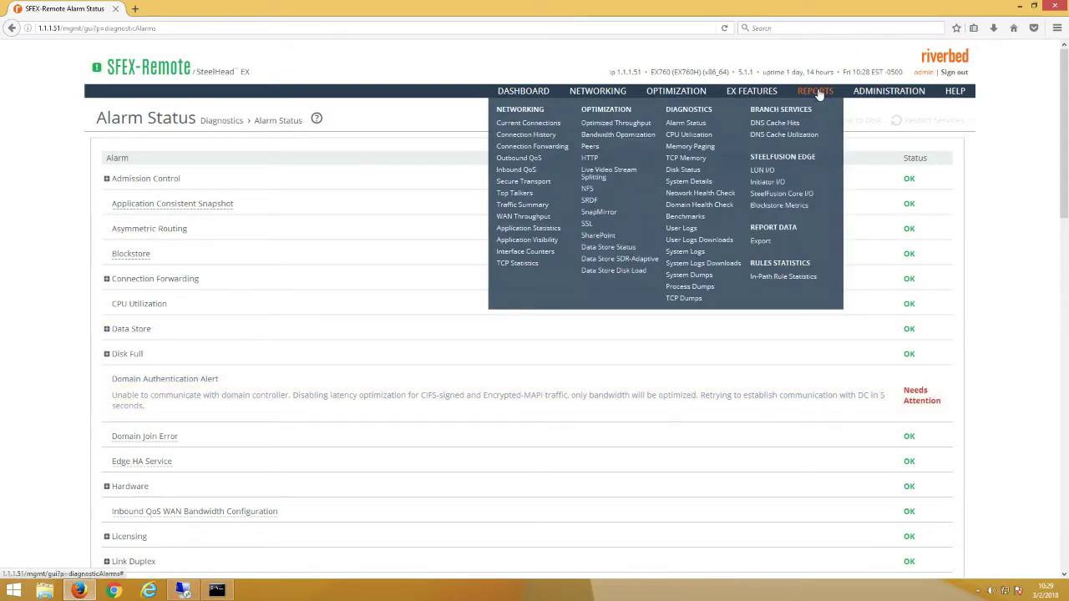
- Open Current Connections and expand the port 445 SMB30 row showing CONNECTION_BLACKLISTED
{"action": "left_click", "coordinate": [541, 126]}
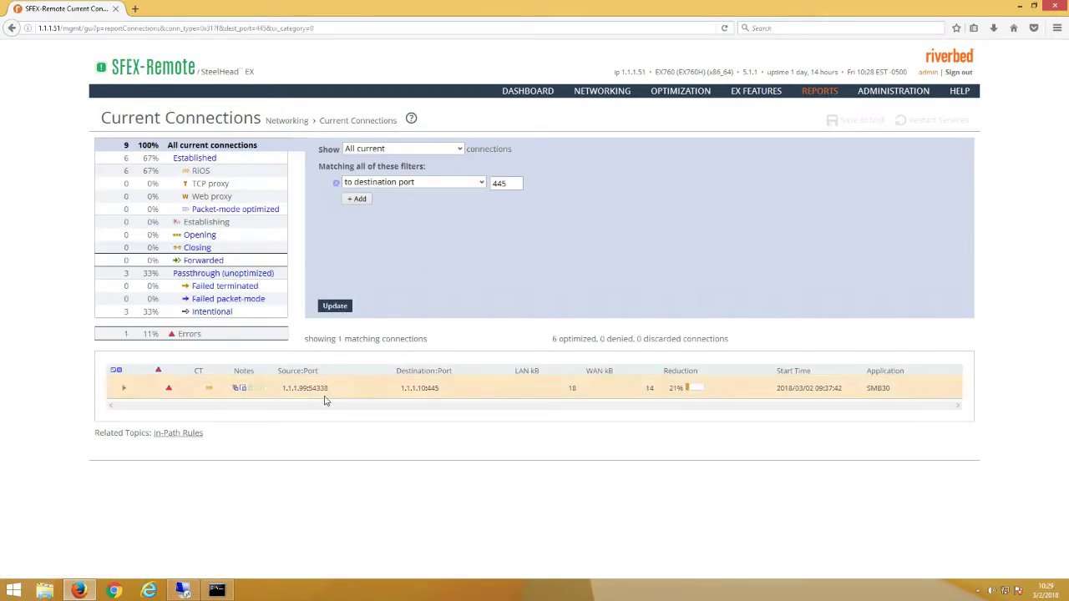
{"action": "left_click", "coordinate": [125, 389]}
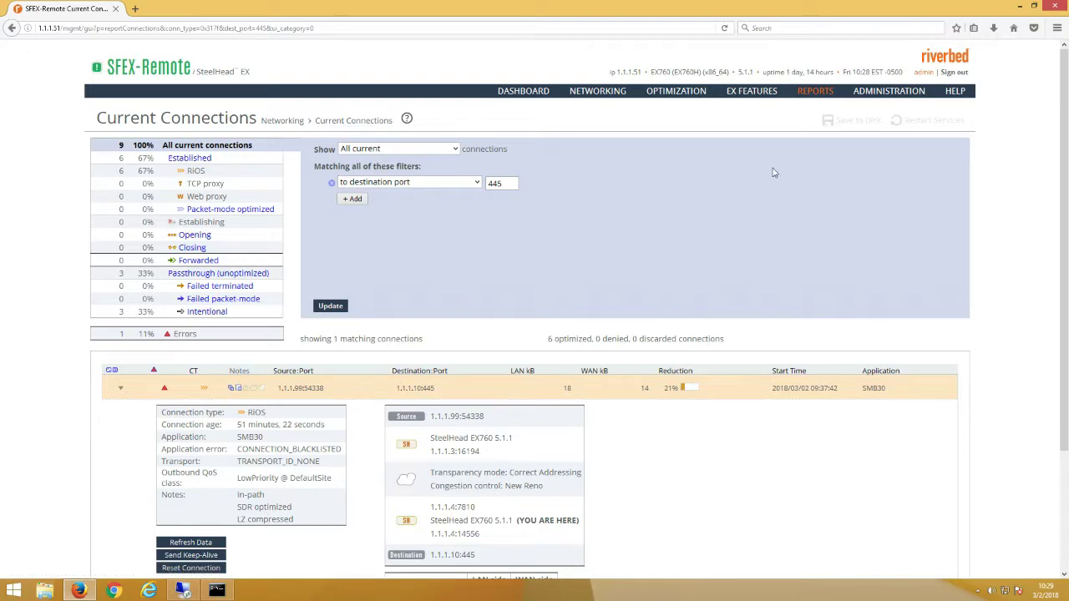
{"action": "left_click", "coordinate": [822, 96]}
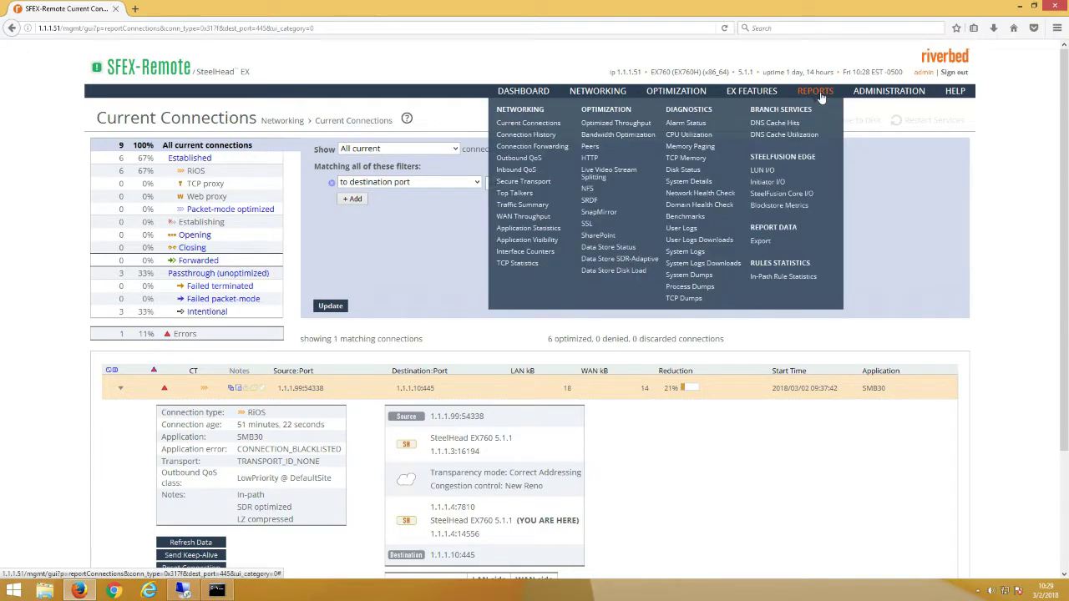
- Filter the System Logs with the regular expression nt_status_connection_reset
{"action": "left_click", "coordinate": [685, 252]}
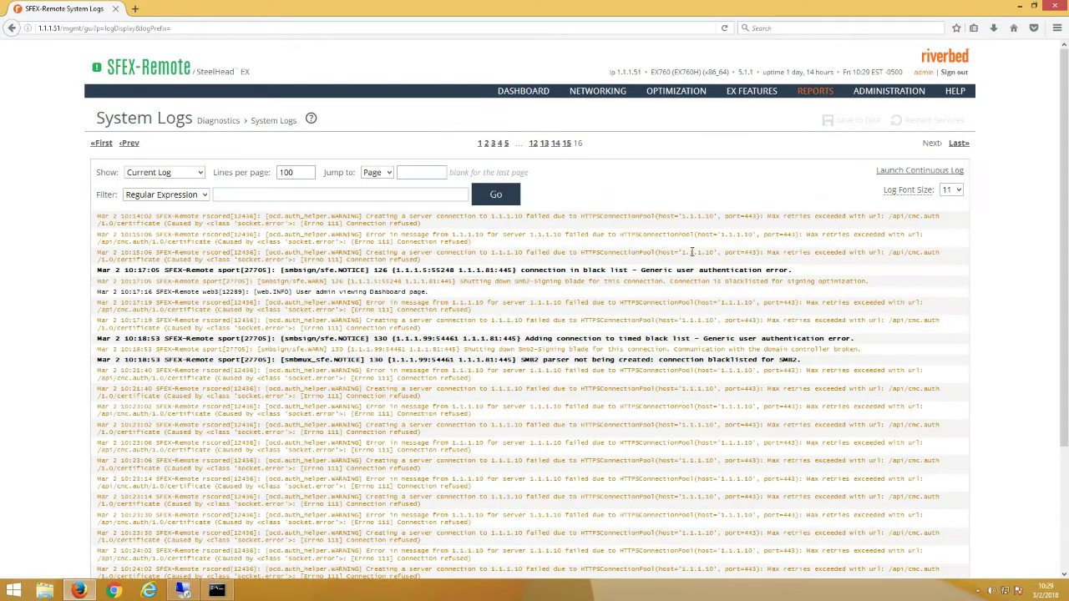
{"action": "left_click", "coordinate": [342, 195]}
{"action": "type", "text": "nt"}
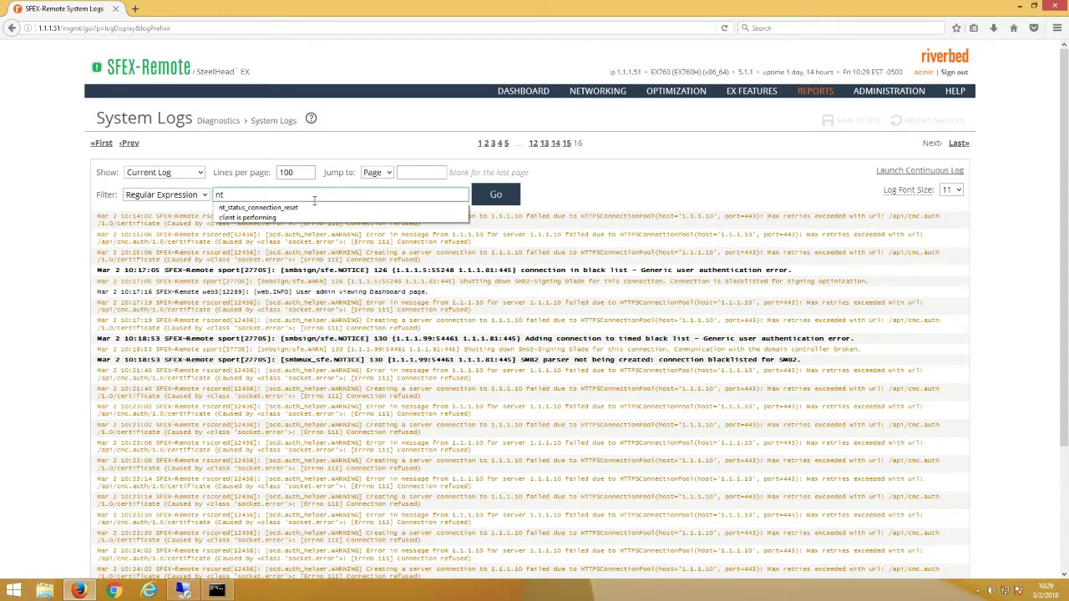
{"action": "left_click", "coordinate": [290, 212]}
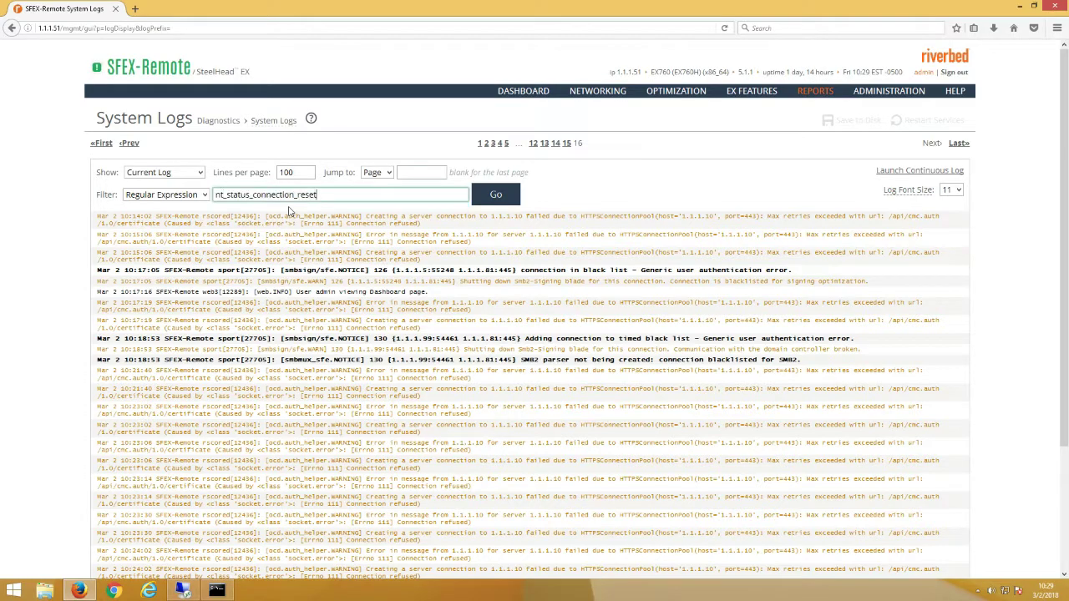
{"action": "left_click", "coordinate": [494, 197]}
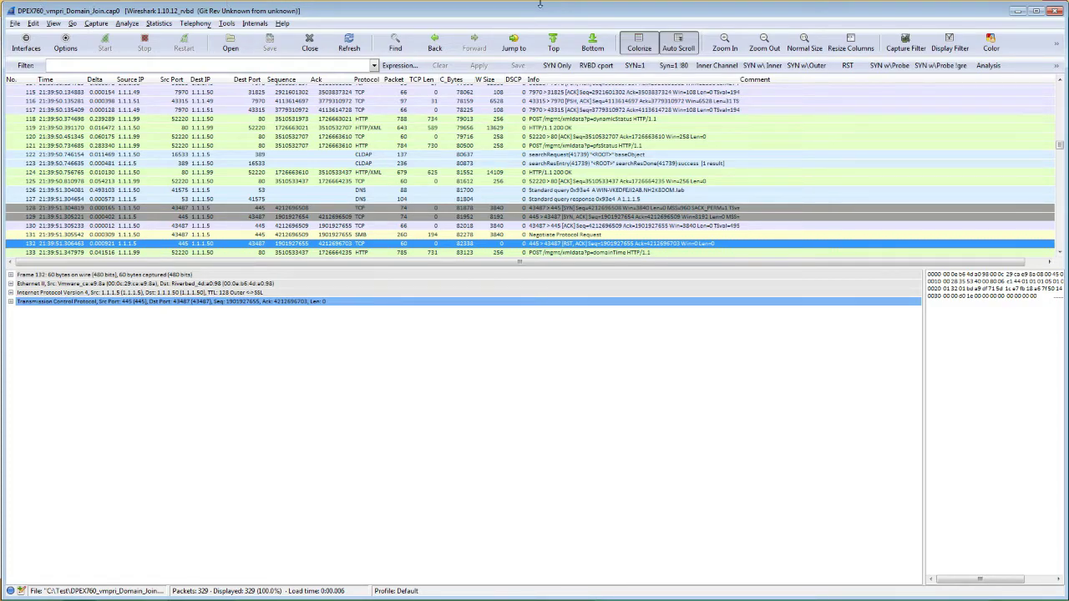
- Filter the capture to the TCP stream of packet 128, the SYN to port 445
{"action": "left_click", "coordinate": [561, 208]}
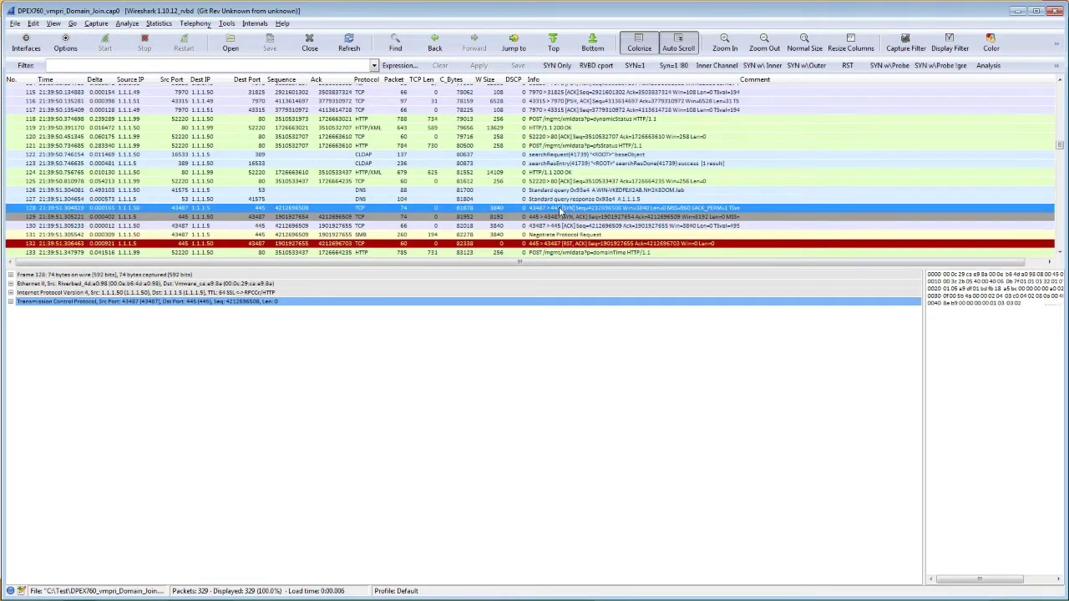
{"action": "right_click", "coordinate": [561, 210]}
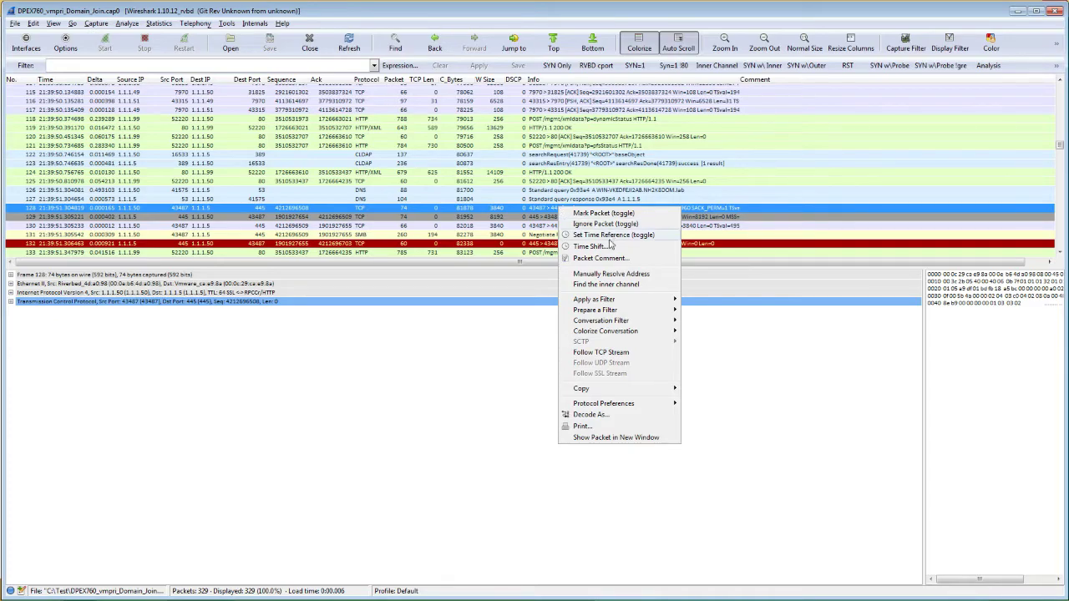
{"action": "left_click", "coordinate": [612, 355]}
{"action": "left_click", "coordinate": [425, 329]}
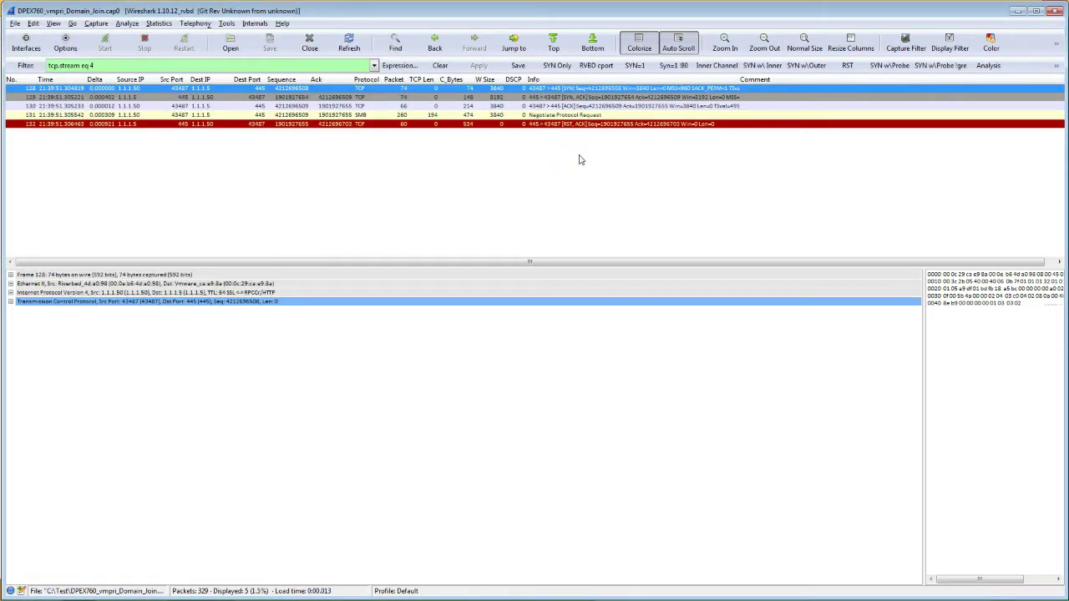
- Inspect packets 129–132: SYN-ACK, ACK, SMB Negotiate Protocol Request, and the server's reset
{"action": "left_click", "coordinate": [593, 100]}
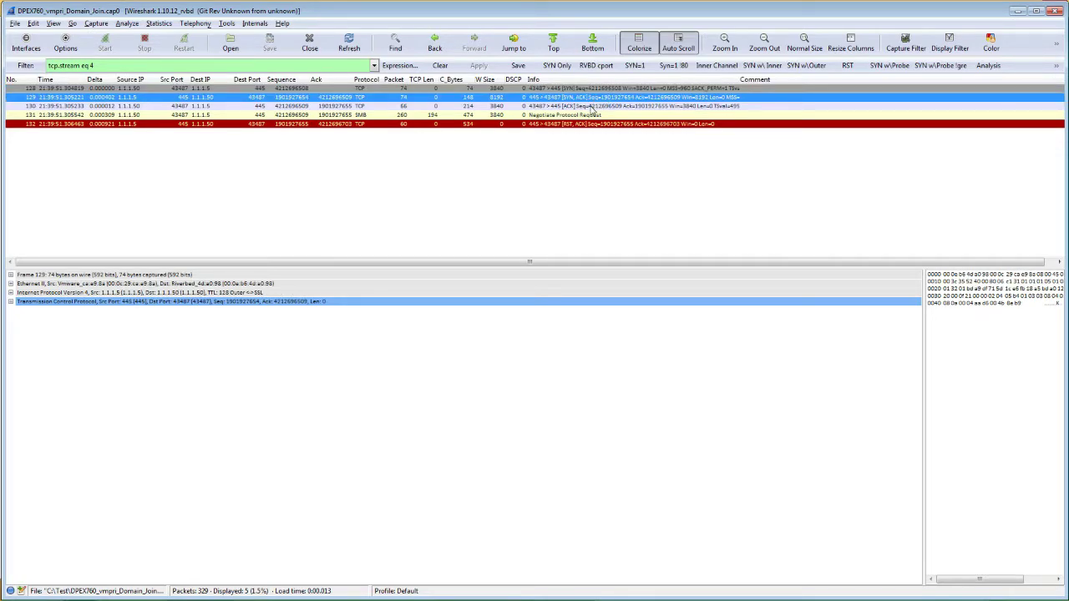
{"action": "left_click", "coordinate": [592, 108]}
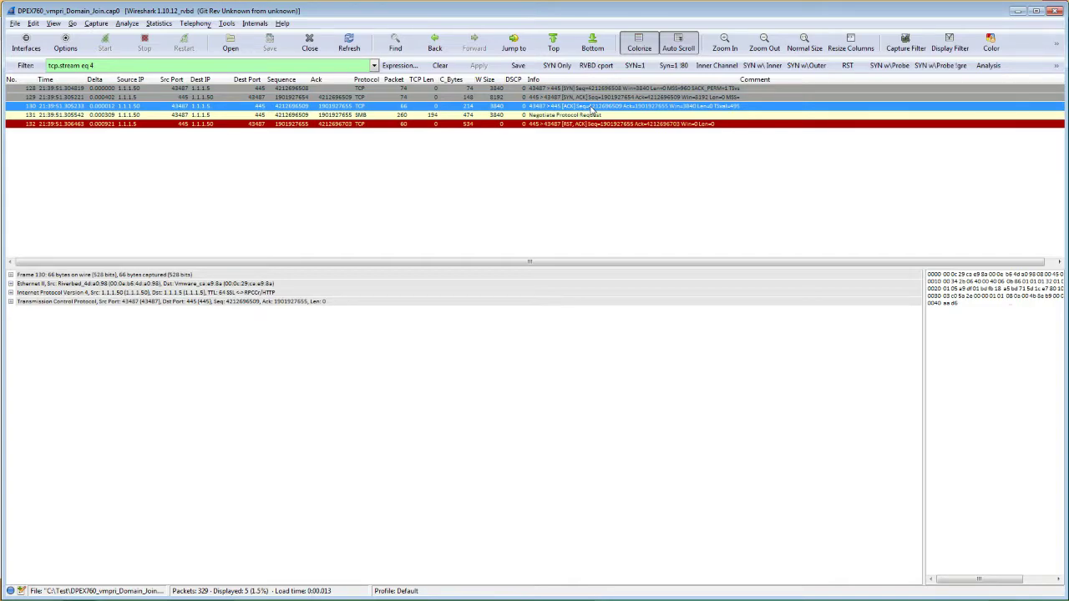
{"action": "left_click", "coordinate": [129, 119]}
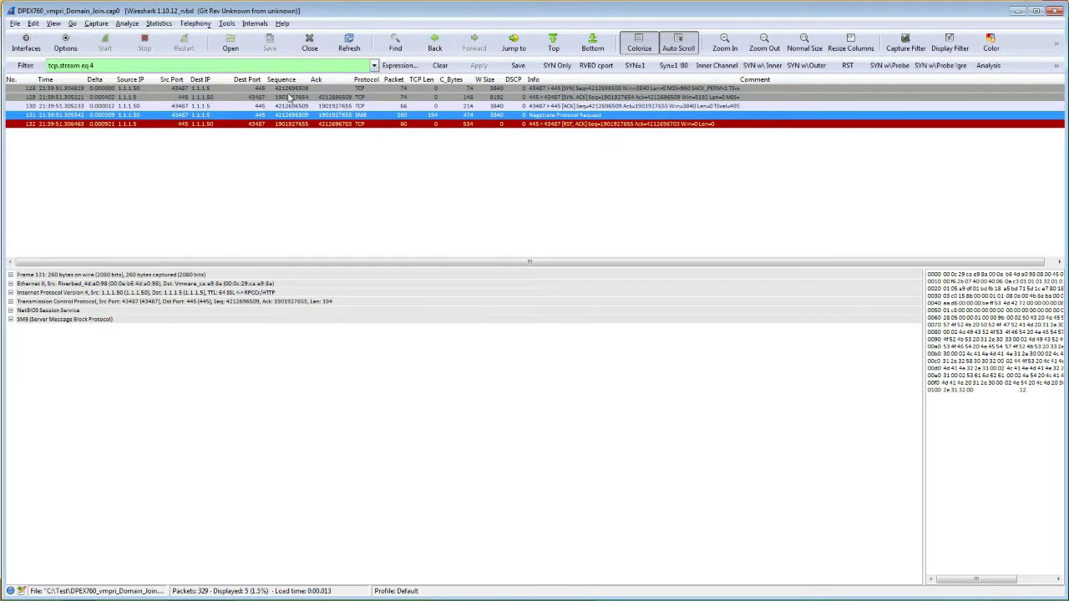
{"action": "left_click", "coordinate": [157, 125]}
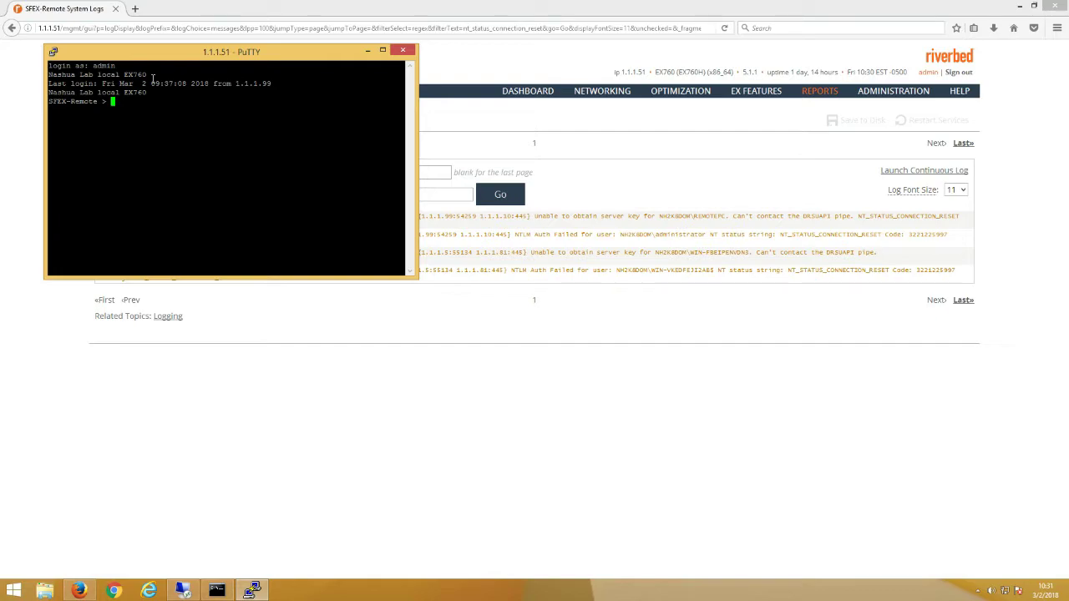
- Enter enable and config mode, then run 'show domain settings'
{"action": "type", "text": "en"}
{"action": "key", "text": "Return"}
{"action": "type", "text": "config t"}
{"action": "key", "text": "Return"}
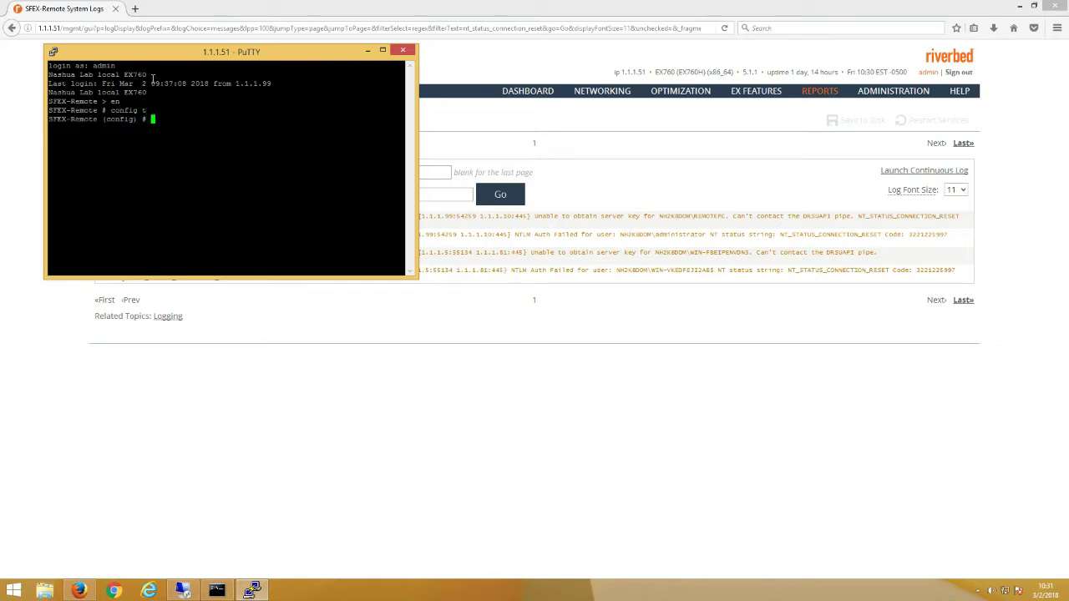
{"action": "type", "text": "show domain settings"}
{"action": "key", "text": "Return"}
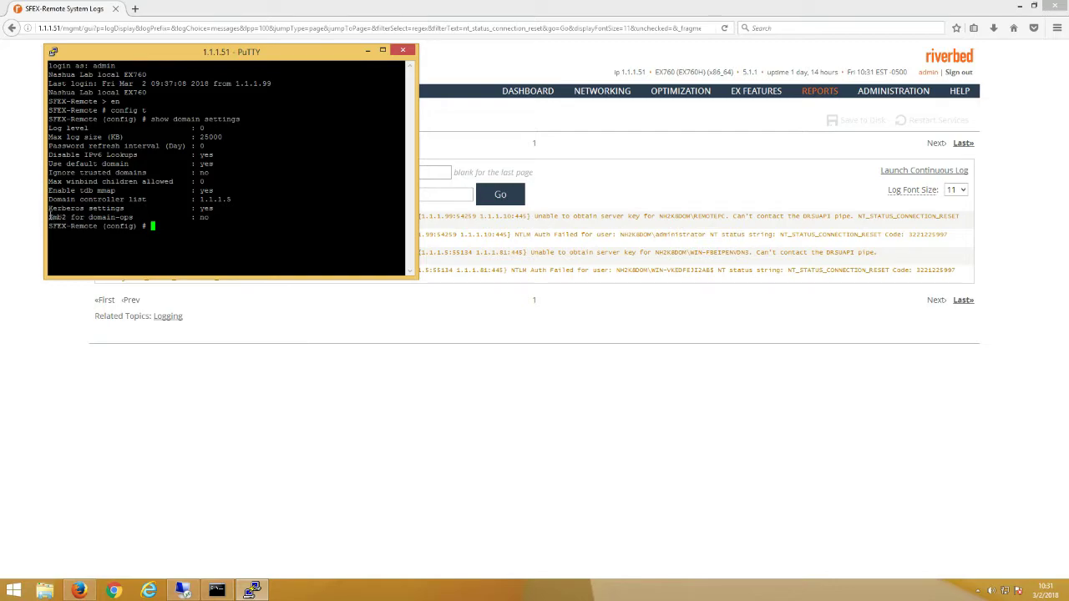
- Note 'Smb2 for domain-ops : no' and run 'domain settings smb2 enable'
{"action": "left_click_drag", "start_coordinate": [50, 216], "coordinate": [155, 217]}
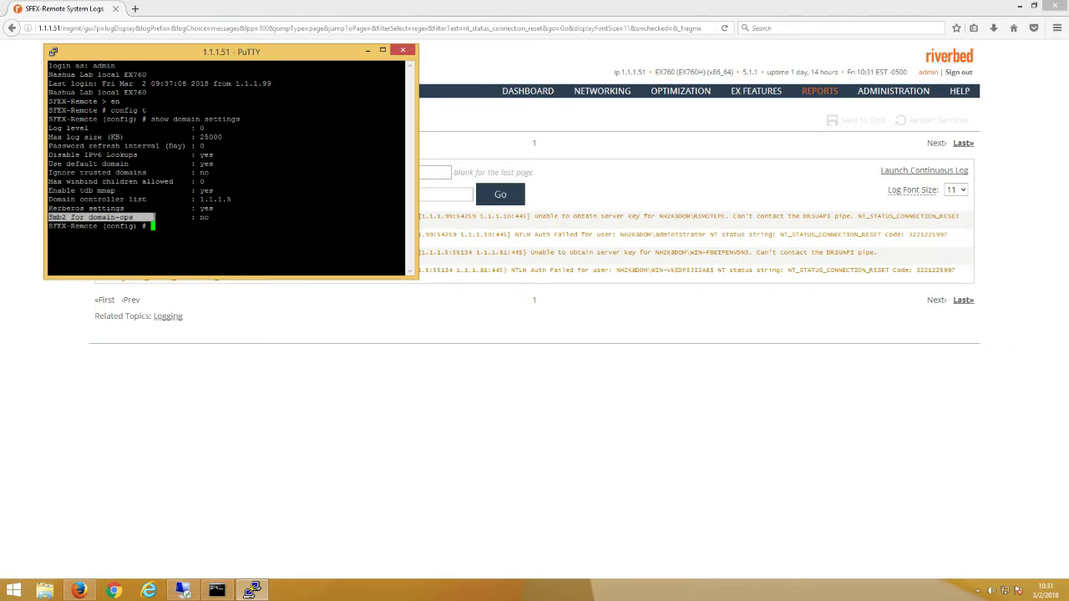
{"action": "left_click_drag", "start_coordinate": [155, 217], "coordinate": [211, 219]}
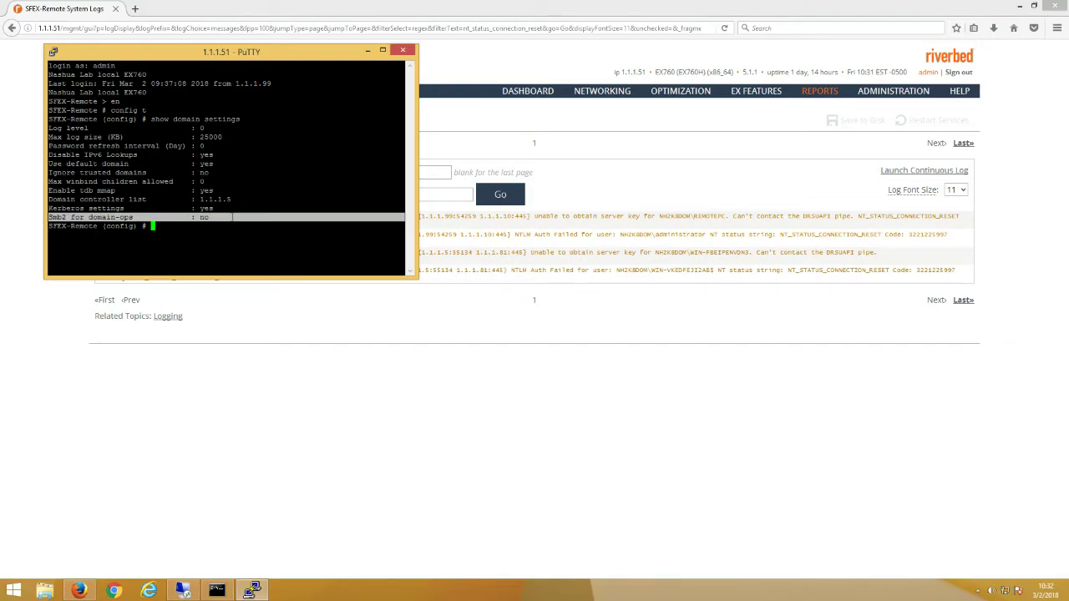
{"action": "left_click", "coordinate": [190, 241]}
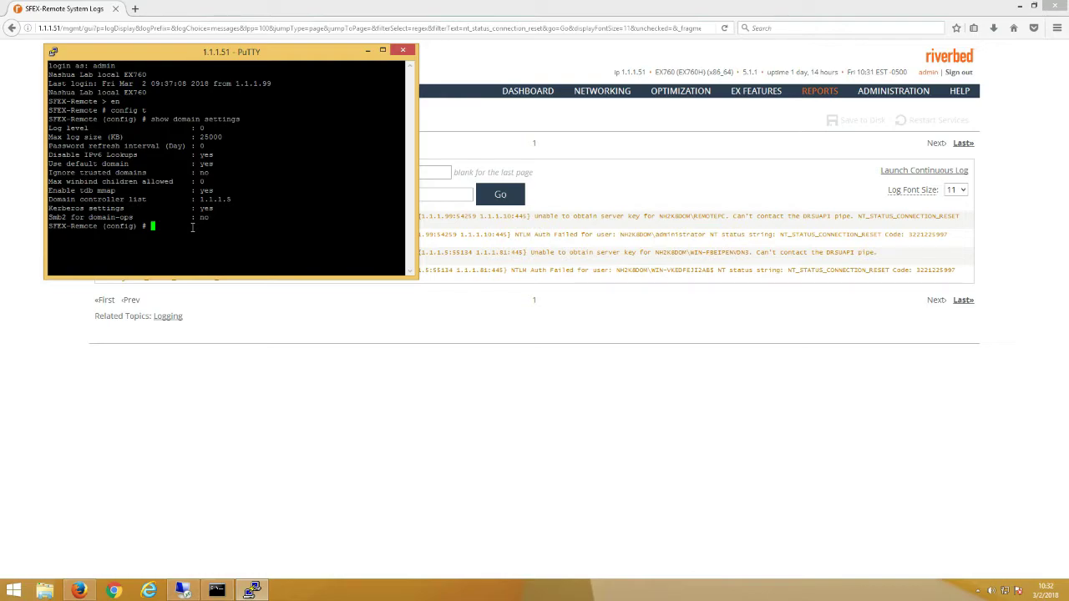
{"action": "type", "text": "domain settings smb2 enable"}
{"action": "key", "text": "Return"}
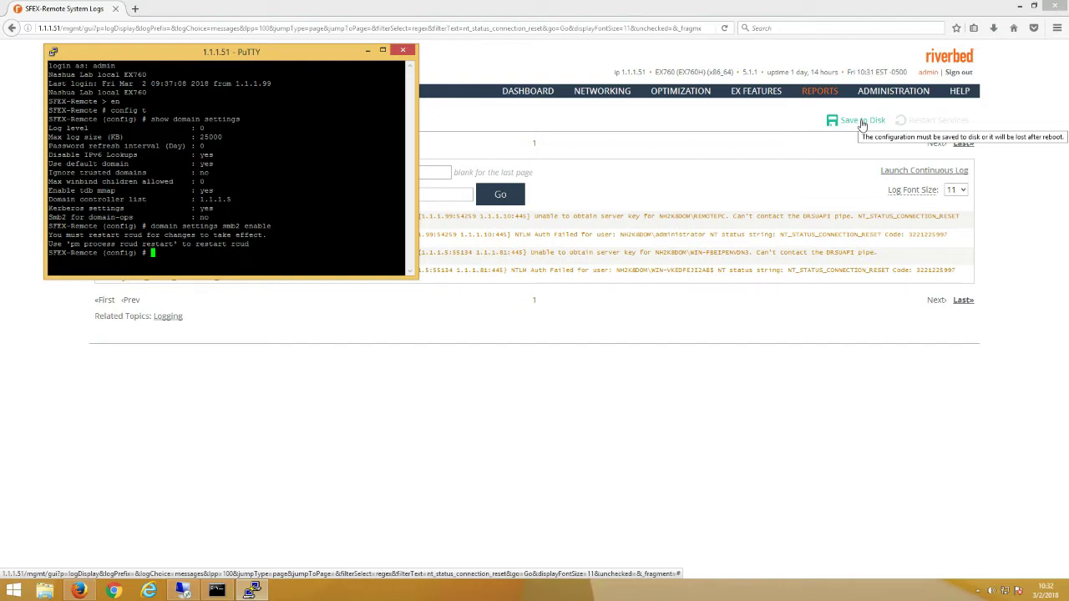
- Save the configuration to disk, restart the optimization service, and check Alarm Status
{"action": "left_click", "coordinate": [863, 121]}
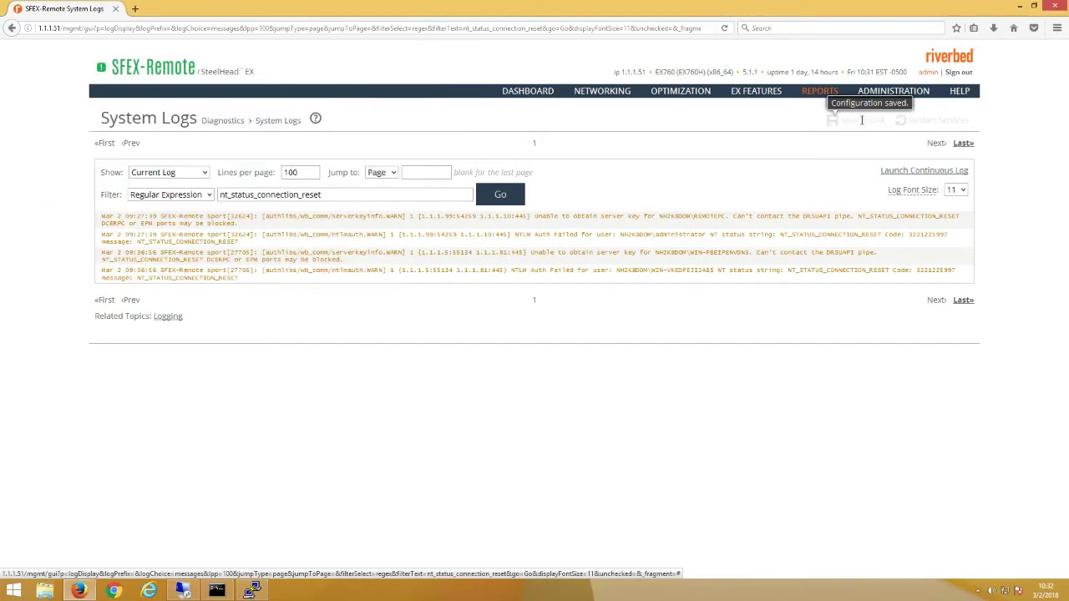
{"action": "mouse_move", "coordinate": [890, 96]}
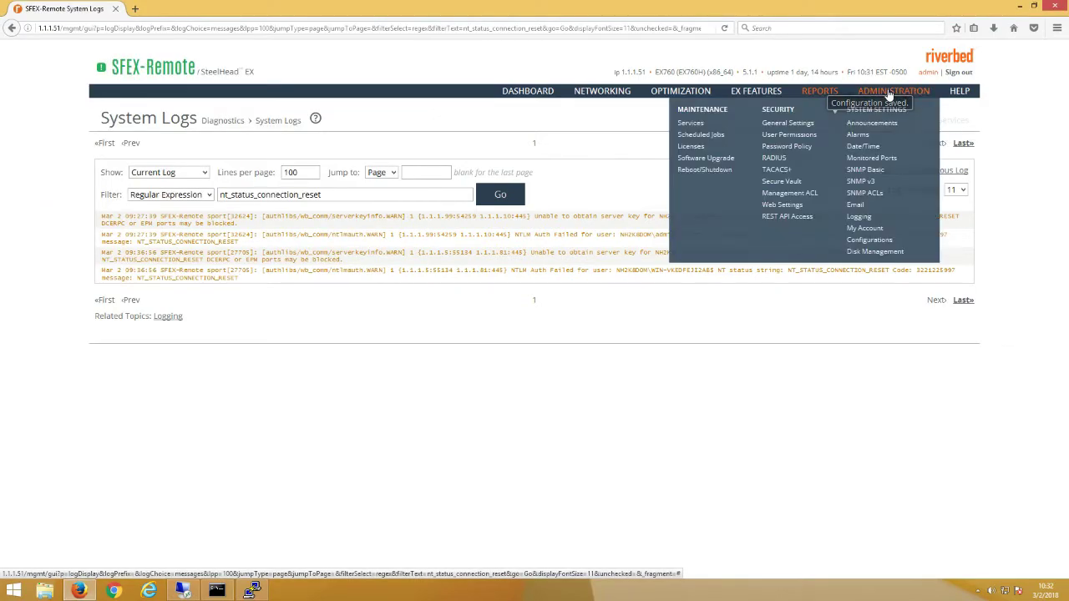
{"action": "left_click", "coordinate": [690, 124]}
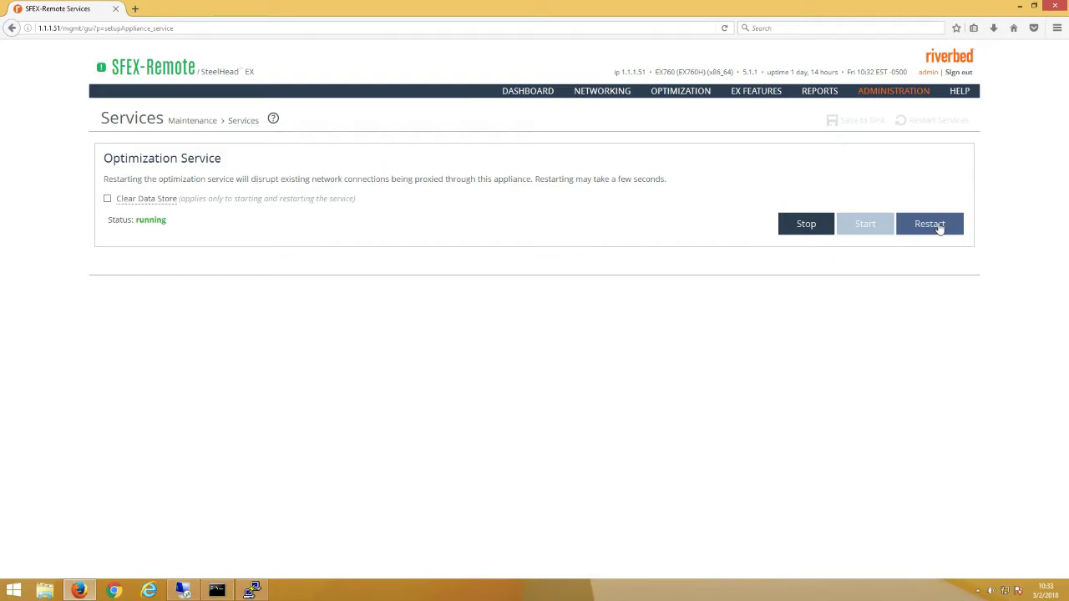
{"action": "left_click", "coordinate": [939, 228]}
{"action": "left_click", "coordinate": [101, 70]}
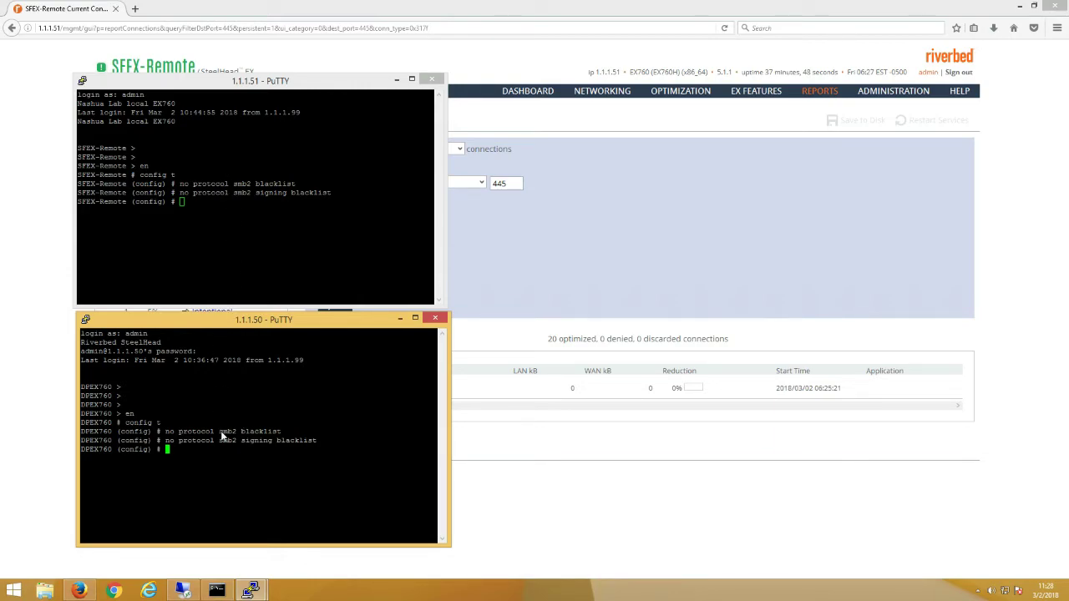
- Bring the port 445 Current Connections report in front of the PuTTY windows
{"action": "left_click", "coordinate": [551, 453]}
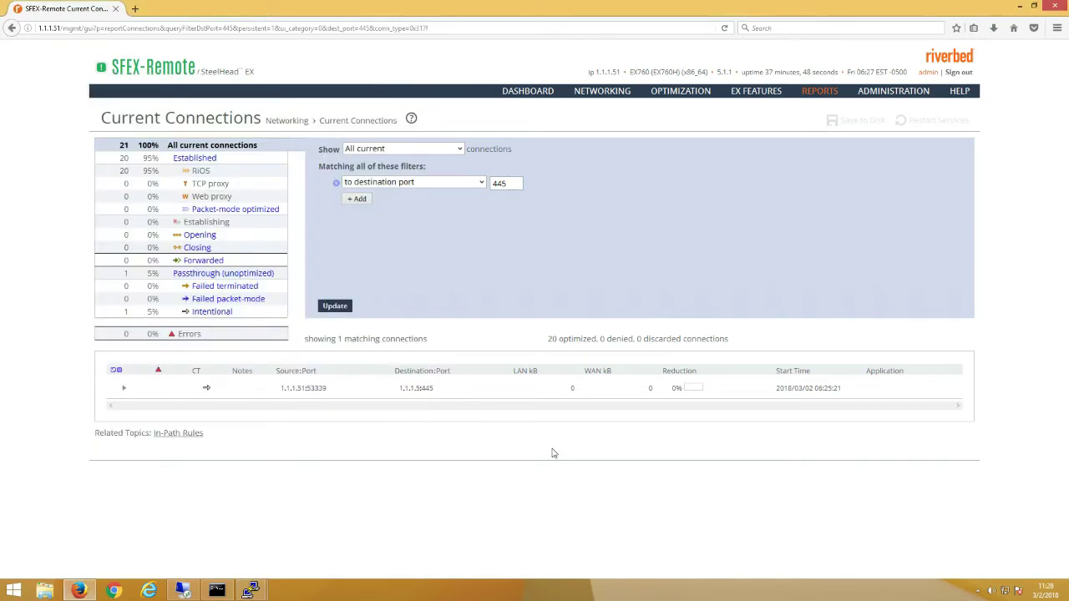
- Browse \\remotepc\c$ via Run, close it, and update the port 445 connections list
{"action": "left_click", "coordinate": [17, 590]}
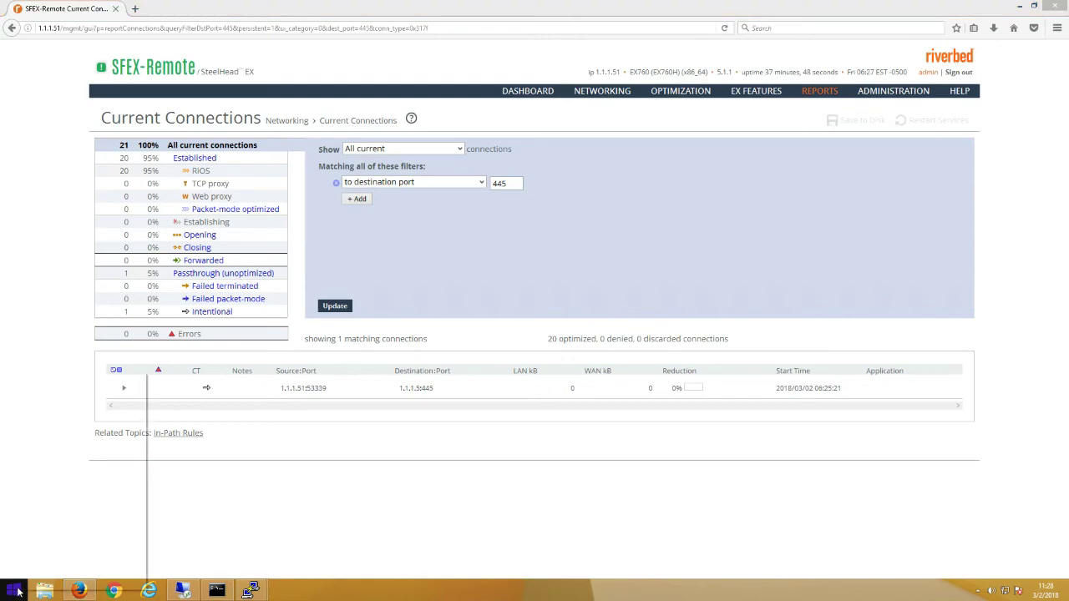
{"action": "right_click", "coordinate": [18, 591]}
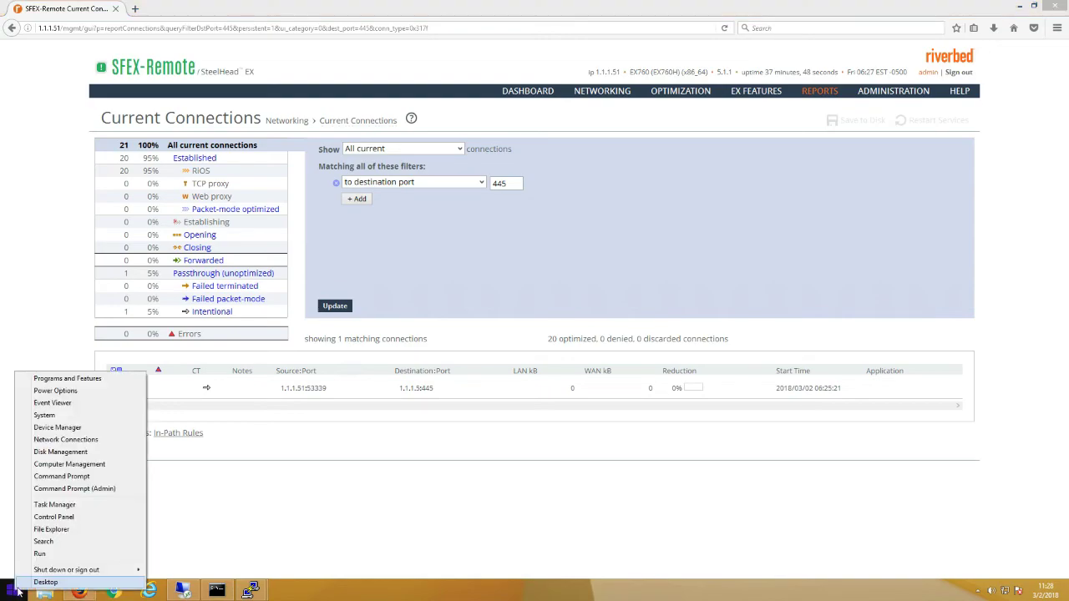
{"action": "left_click", "coordinate": [56, 554]}
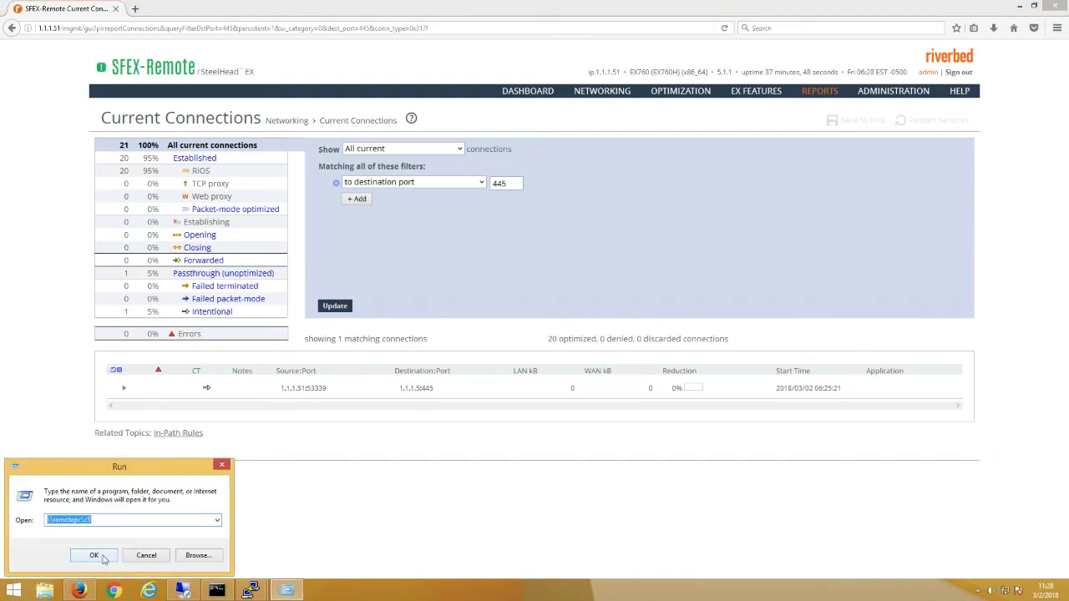
{"action": "left_click", "coordinate": [94, 556]}
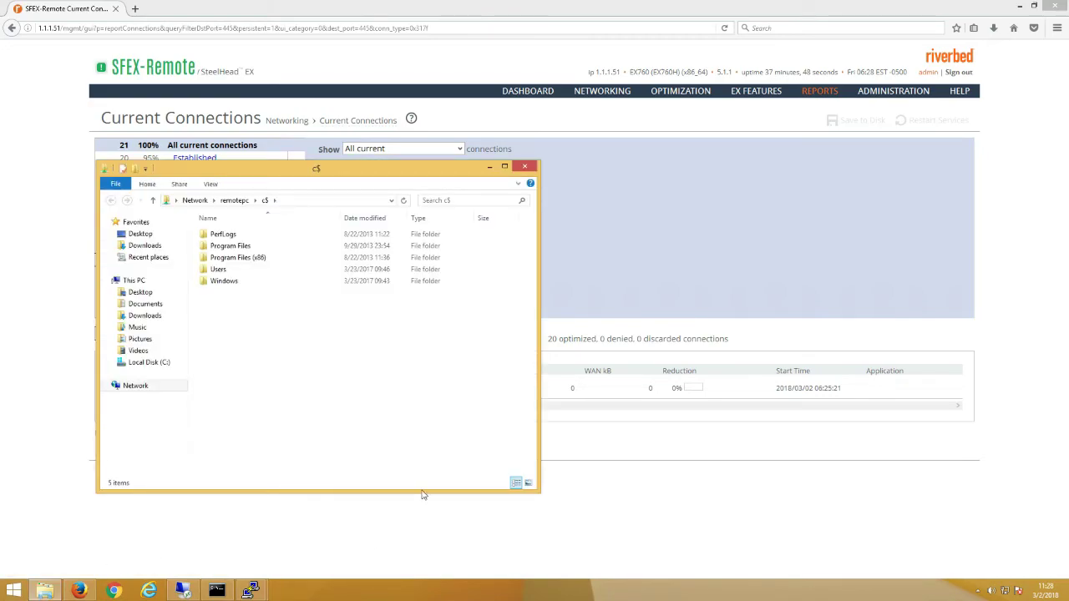
{"action": "left_click", "coordinate": [529, 166]}
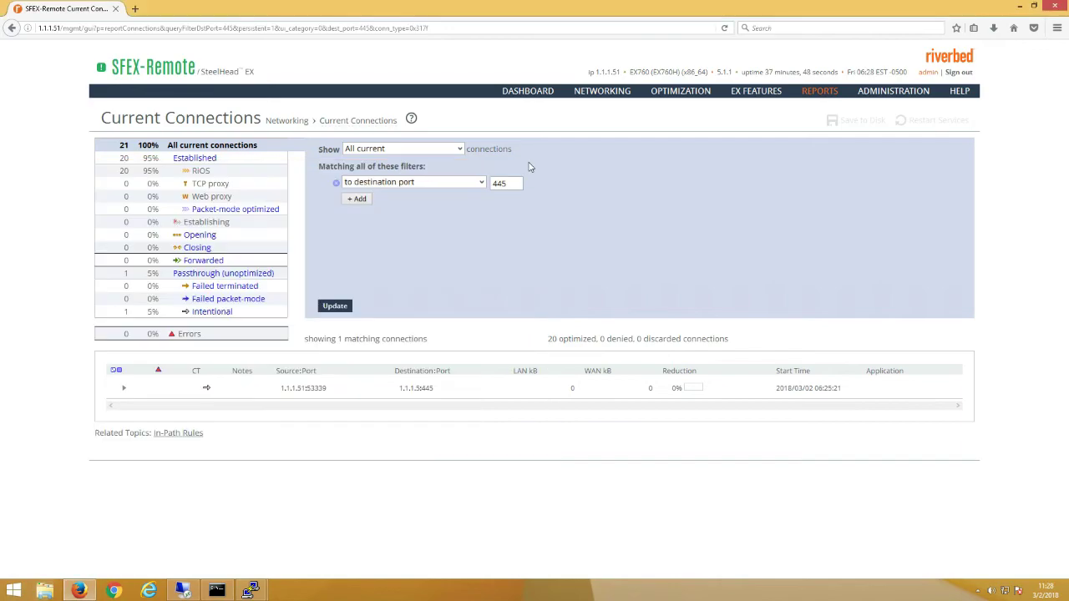
{"action": "left_click", "coordinate": [335, 307]}
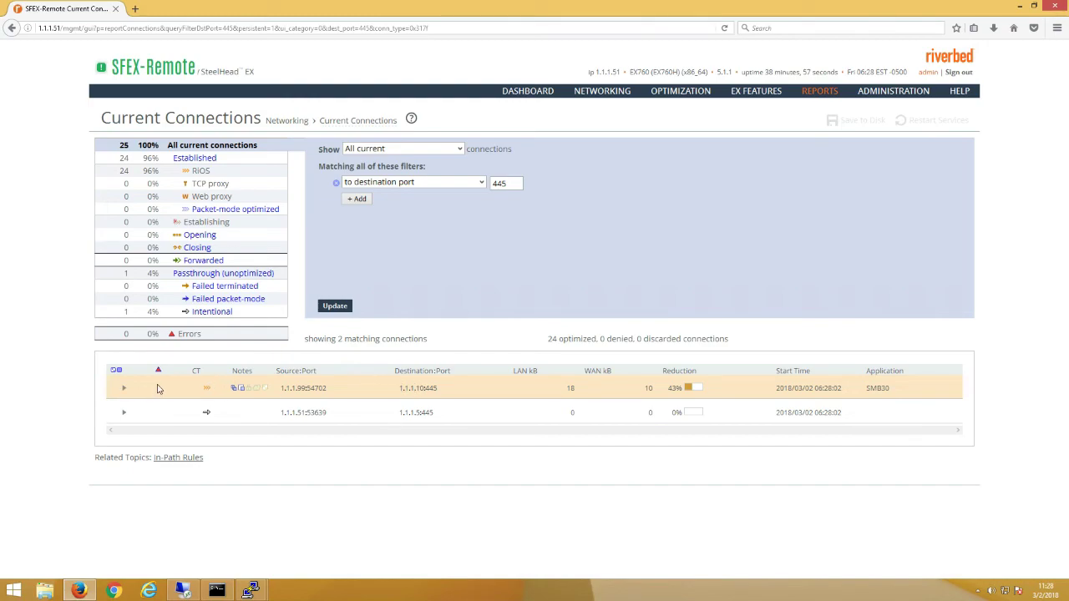
- Expand the first SMB30 connection row to show SDR optimized and LZ compressed
{"action": "left_click", "coordinate": [125, 392]}
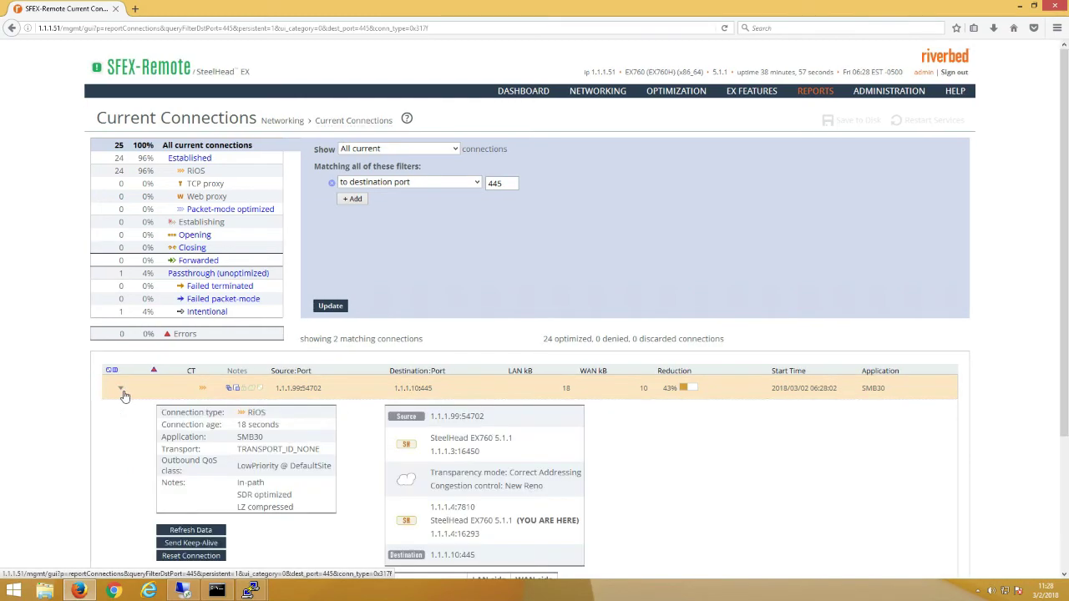